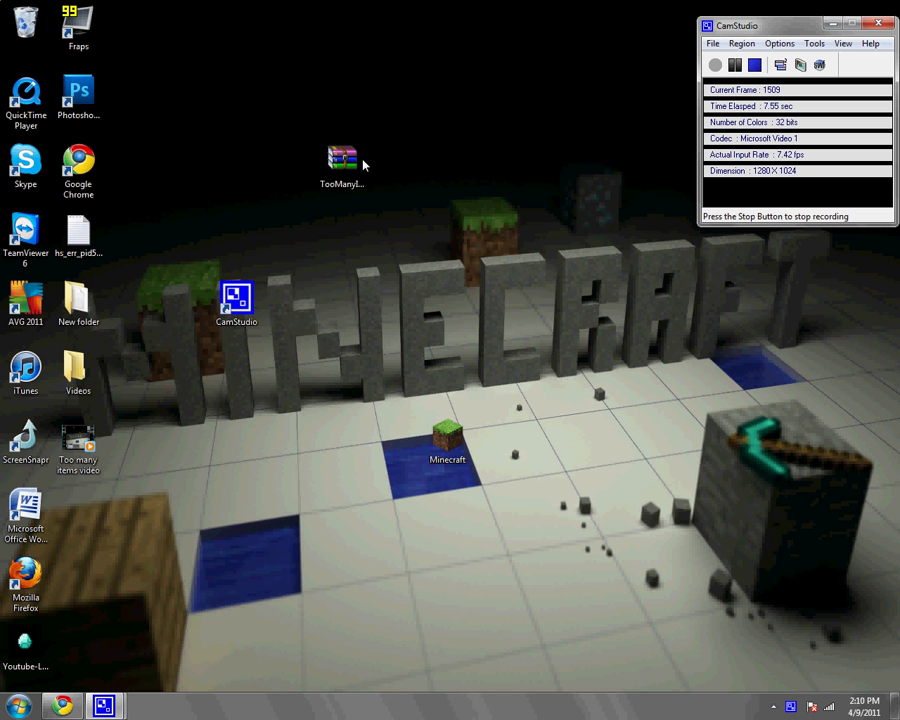
Move the TooManyItems archive down beside the Minecraft shortcut near the top middle of the desktop
mouse_move(350, 187)
mouse_down()
mouse_move(388, 342)
mouse_move(401, 328)
mouse_up()
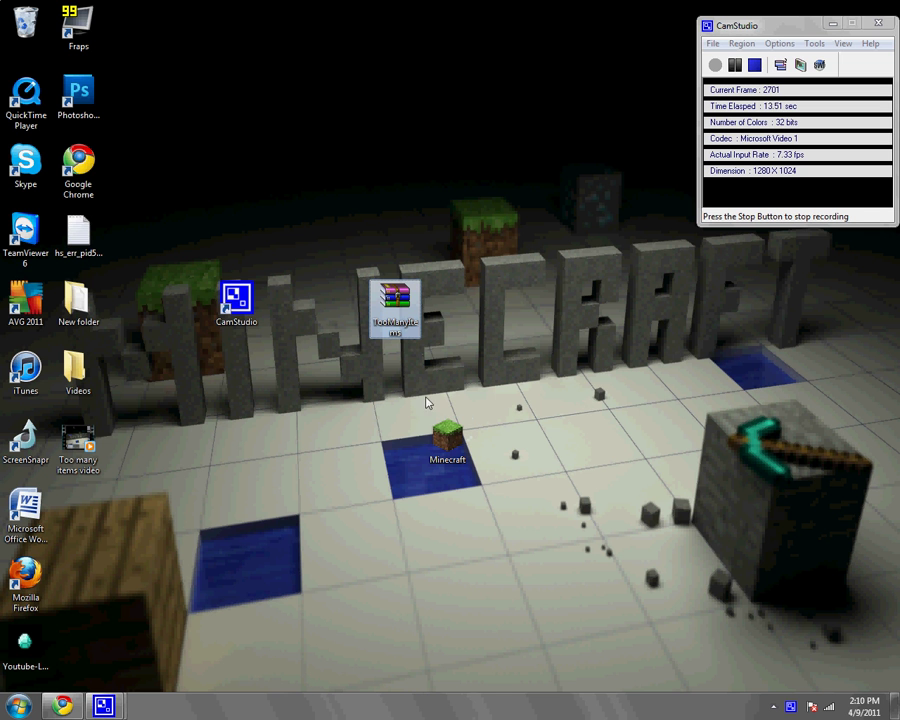
mouse_move(405, 312)
mouse_down()
mouse_move(350, 345)
mouse_move(266, 427)
mouse_up()
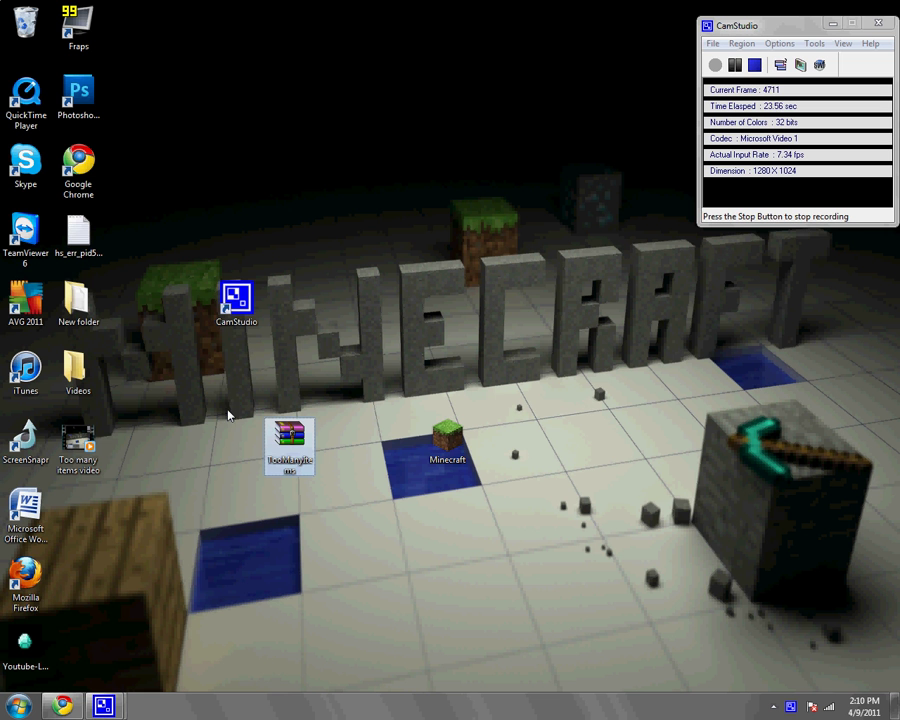
drag(290, 451, 343, 108)
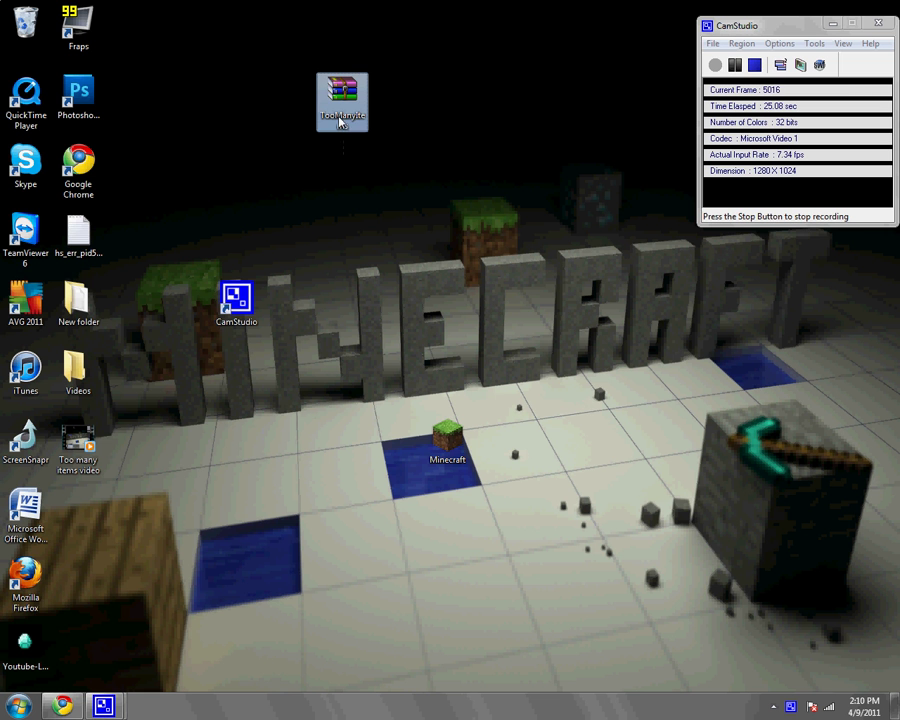
click(60, 703)
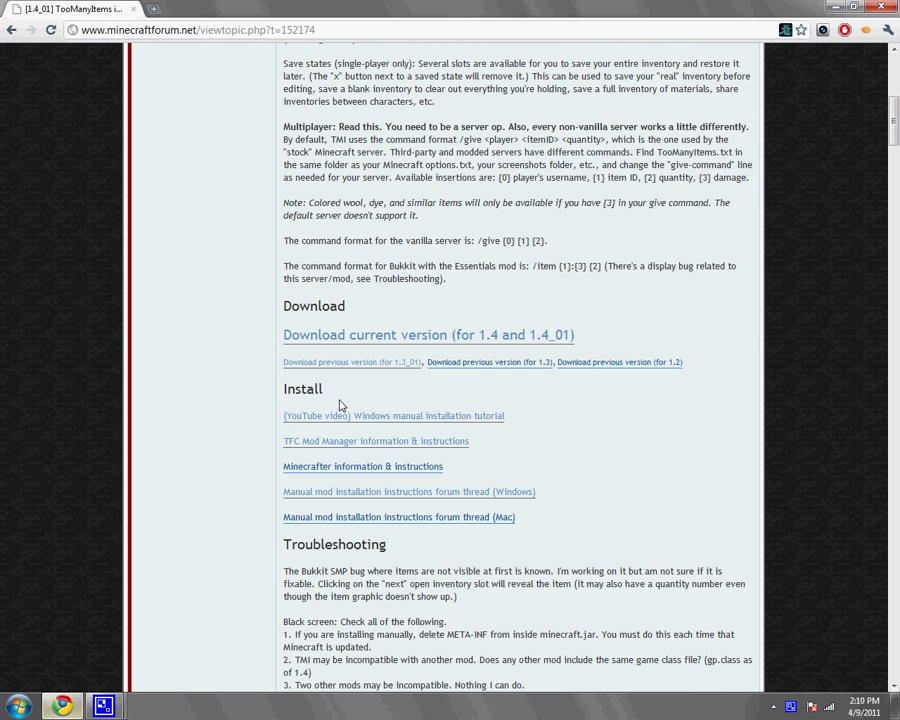
scroll(210, 197, up, 5)
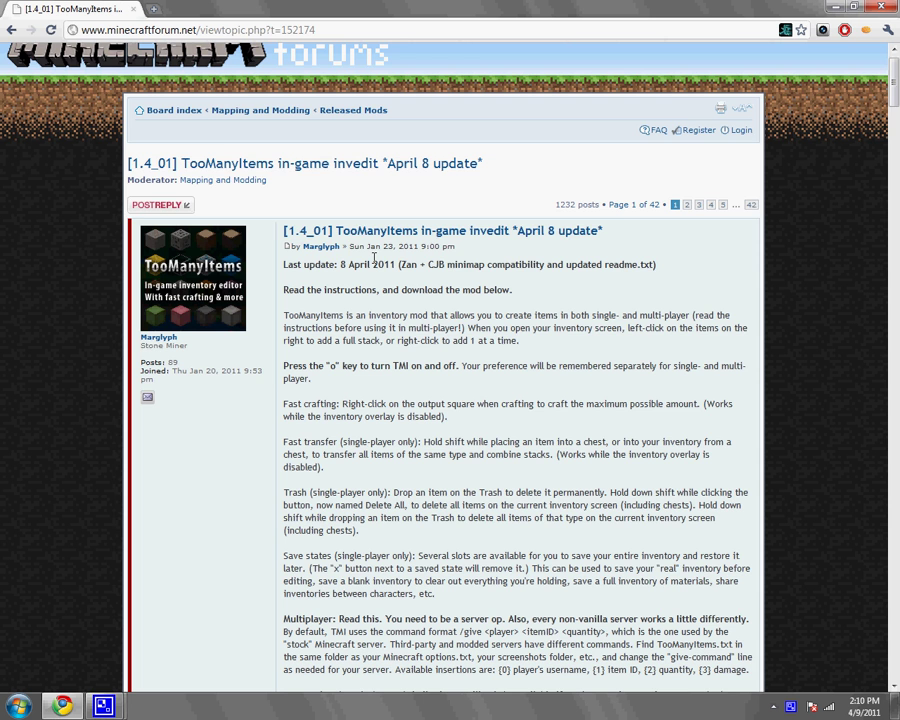
scroll(252, 378, down, 2)
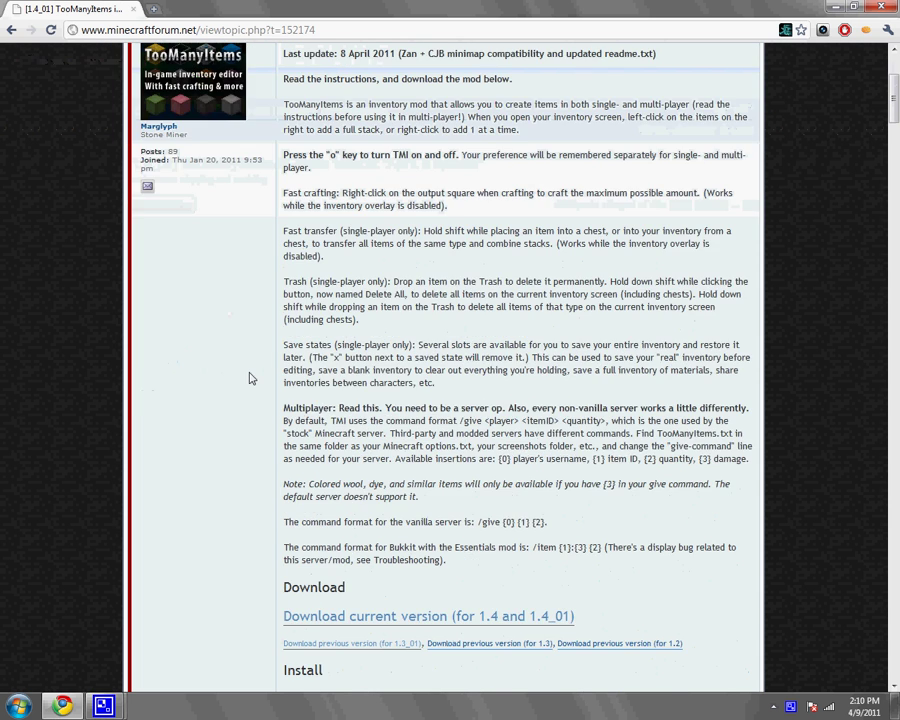
scroll(252, 378, down, 2)
click(876, 710)
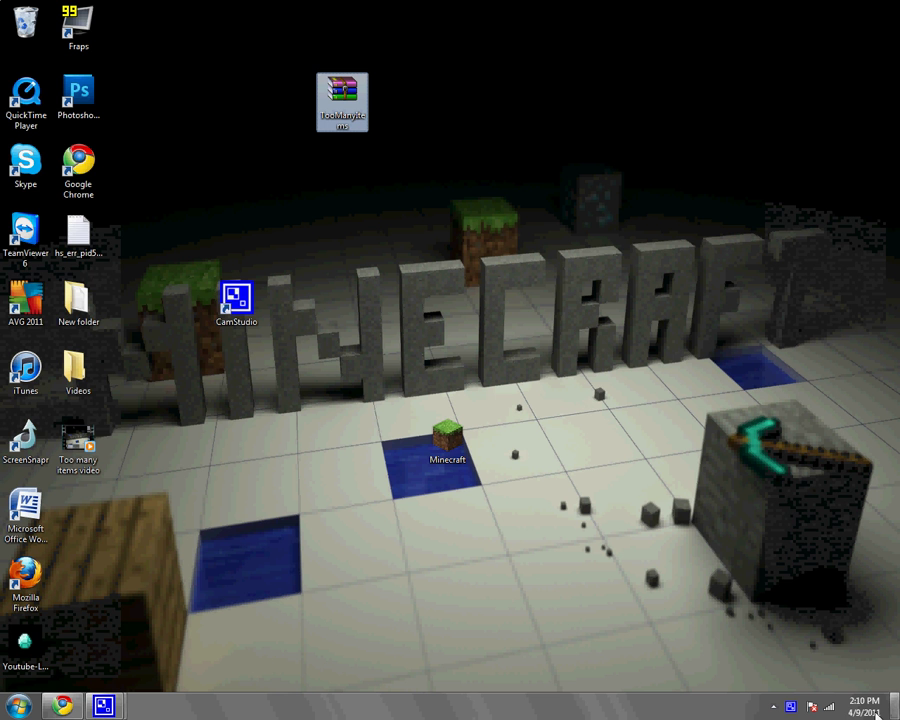
Extract the TooManyItems archive into a TooManyItems folder and place it on the upper desktop
right_click(335, 118)
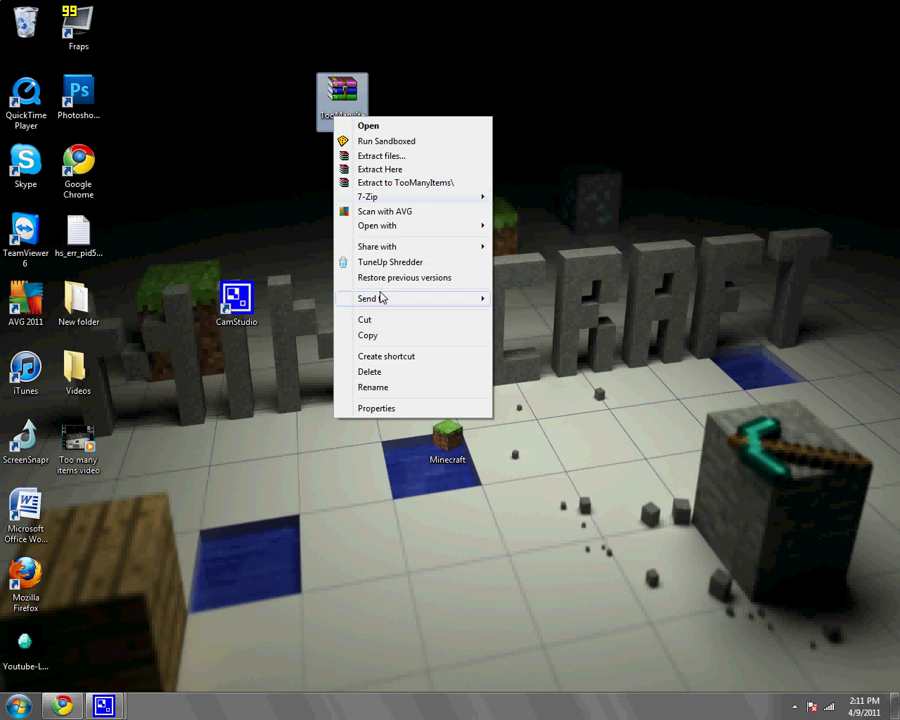
click(388, 183)
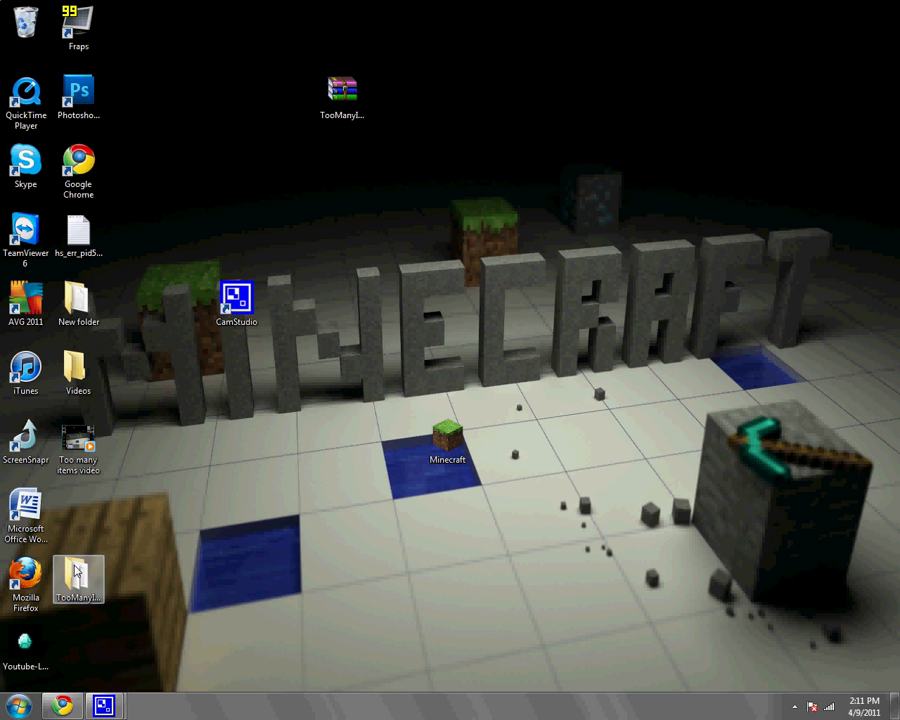
mouse_move(76, 570)
mouse_down()
mouse_move(394, 207)
mouse_move(393, 228)
mouse_up()
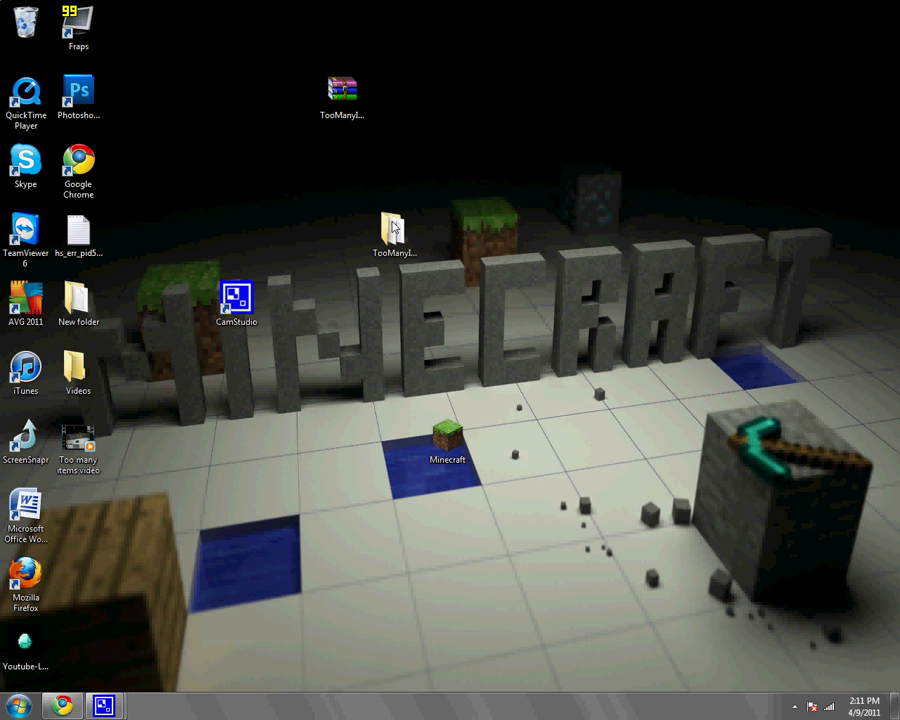
Delete the readme from the TooManyItems folder, leaving only the 8 class files
double_click(412, 234)
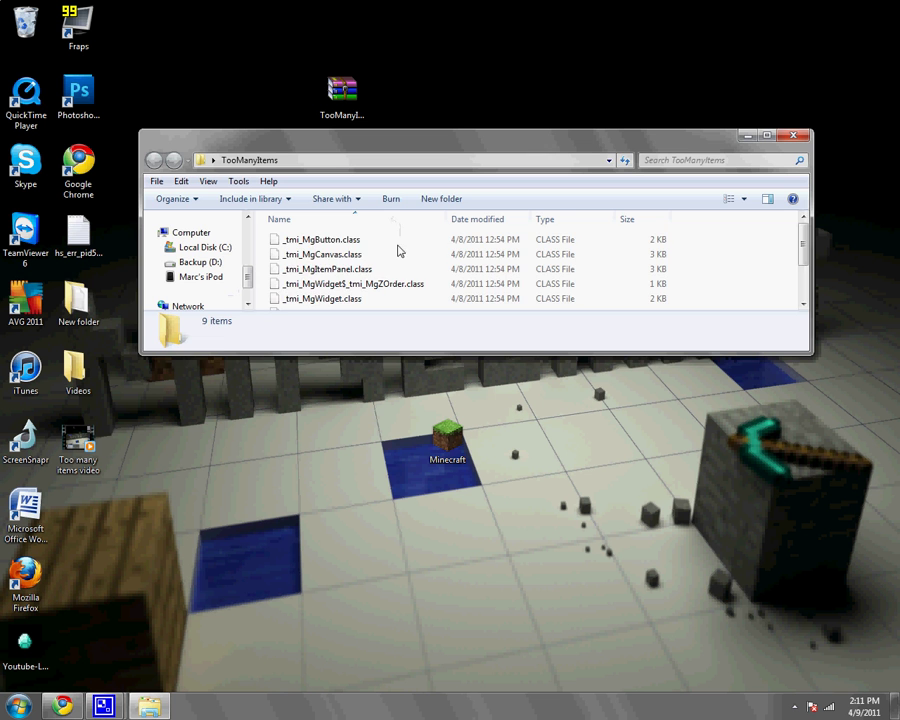
scroll(399, 251, down, 1)
click(306, 274)
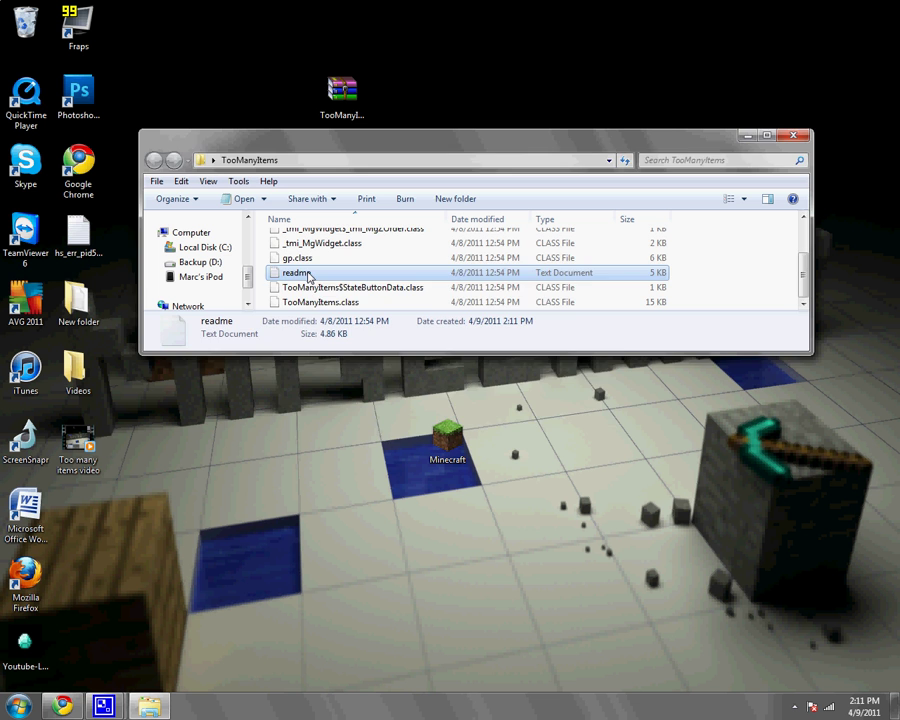
key(Delete)
key(Return)
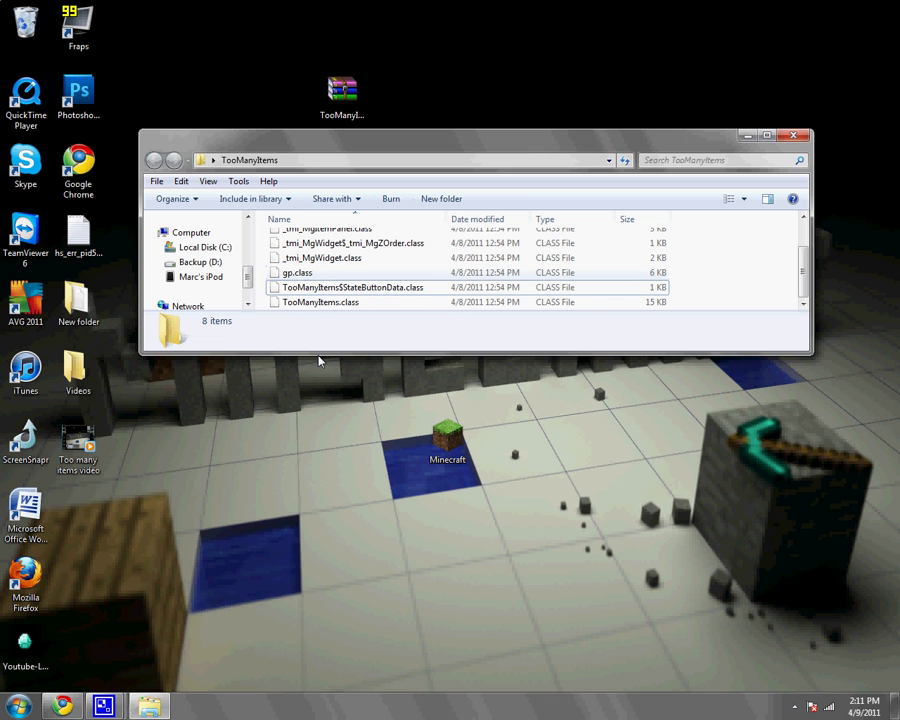
click(321, 391)
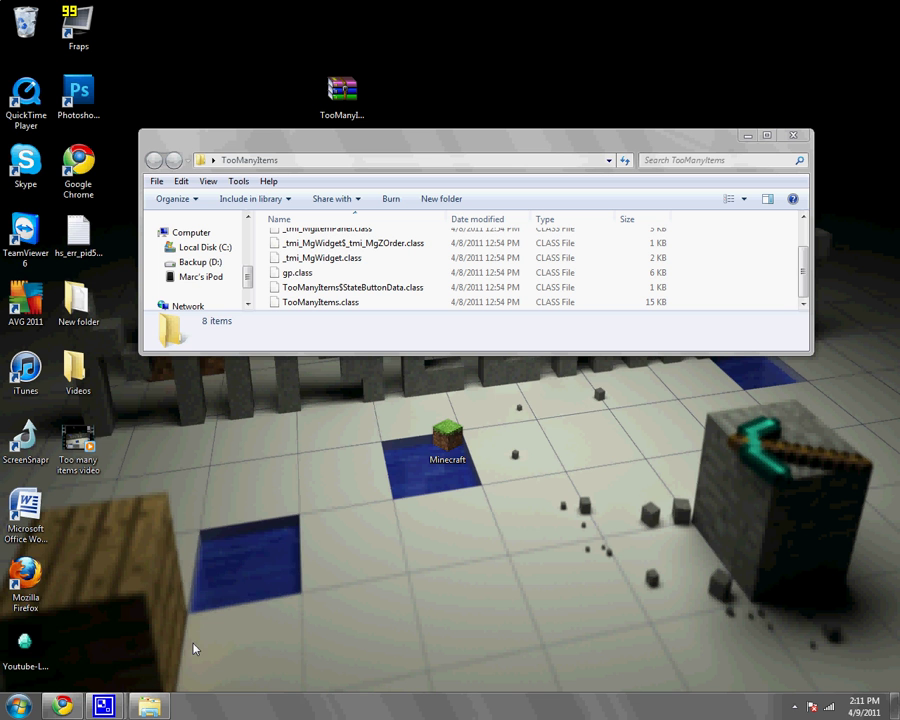
Go to the .minecraft bin folder through %appdata% from the Run prompt
key(super+r)
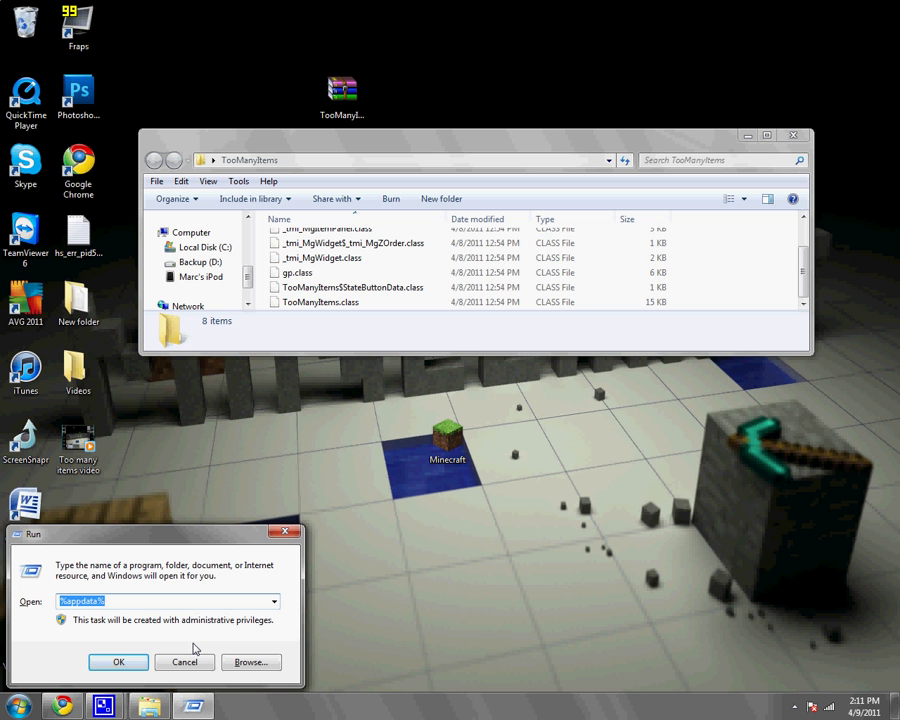
key(BackSpace)
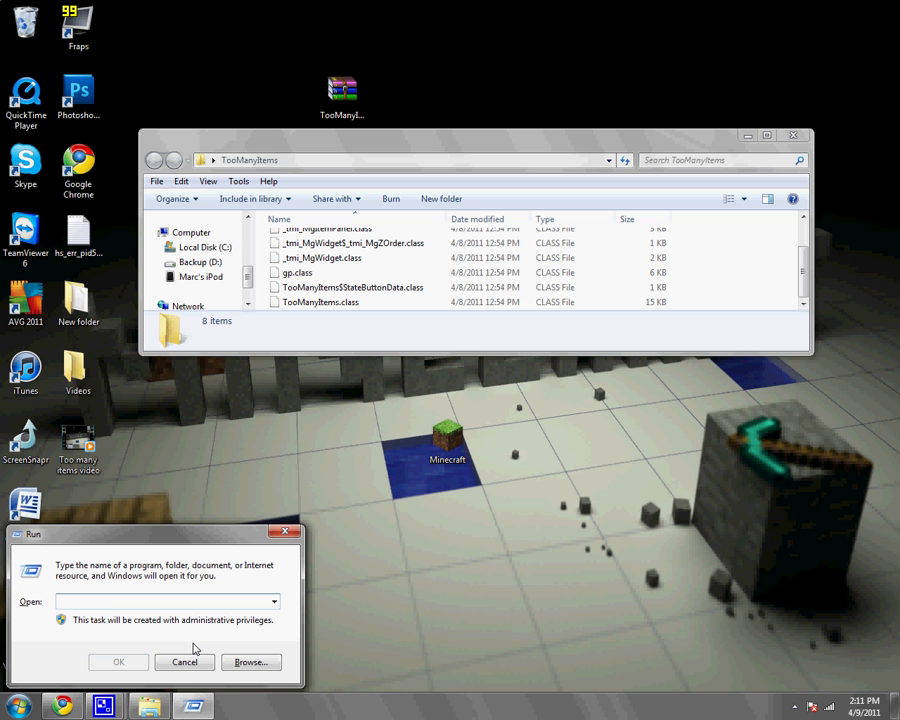
text(%appdata)
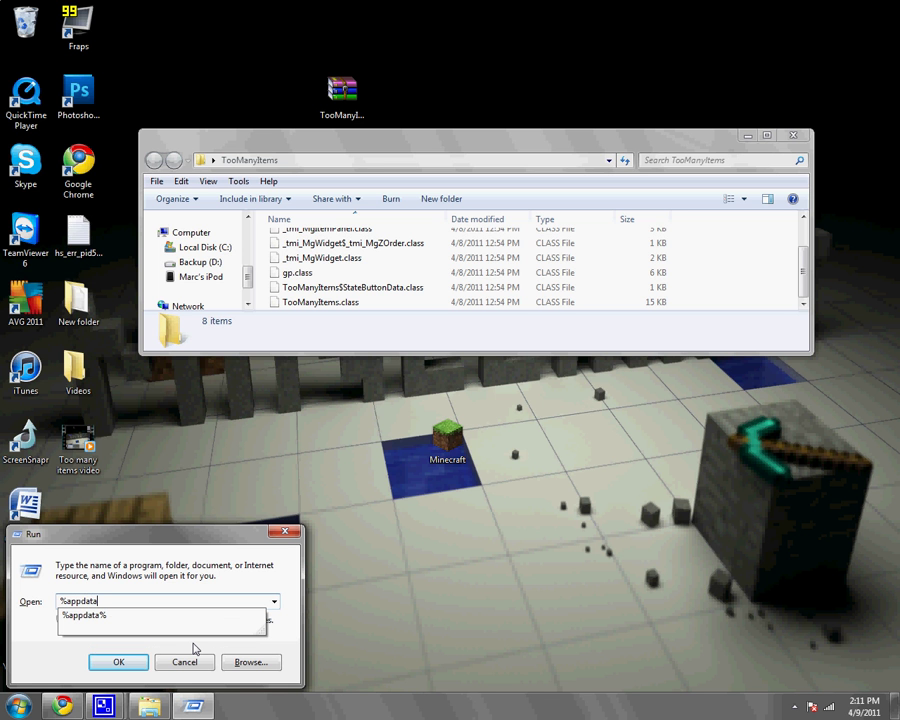
text(%)
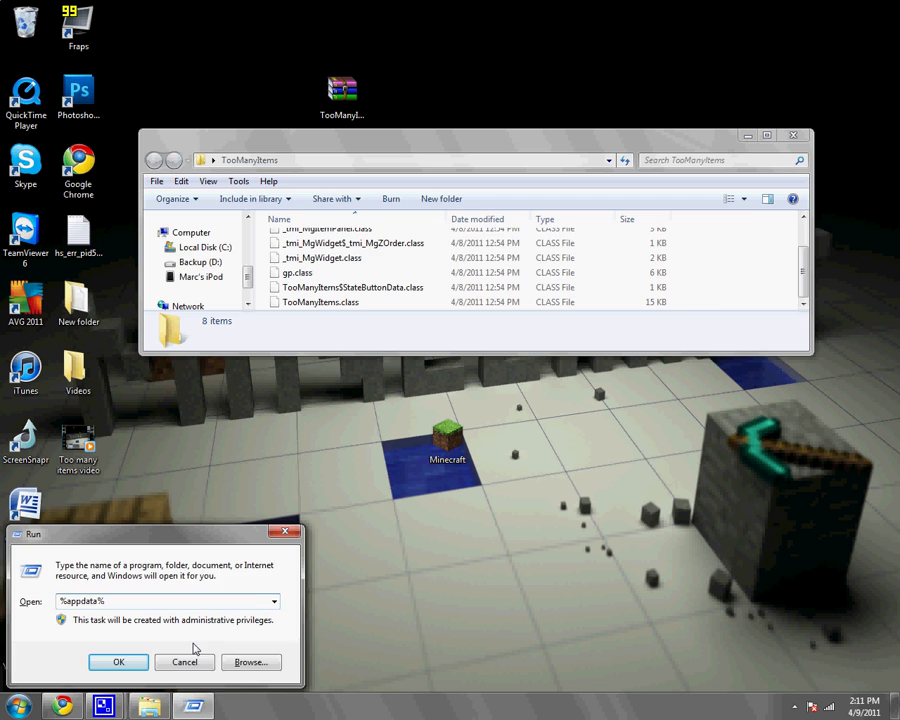
key(Return)
scroll(320, 256, down, 3)
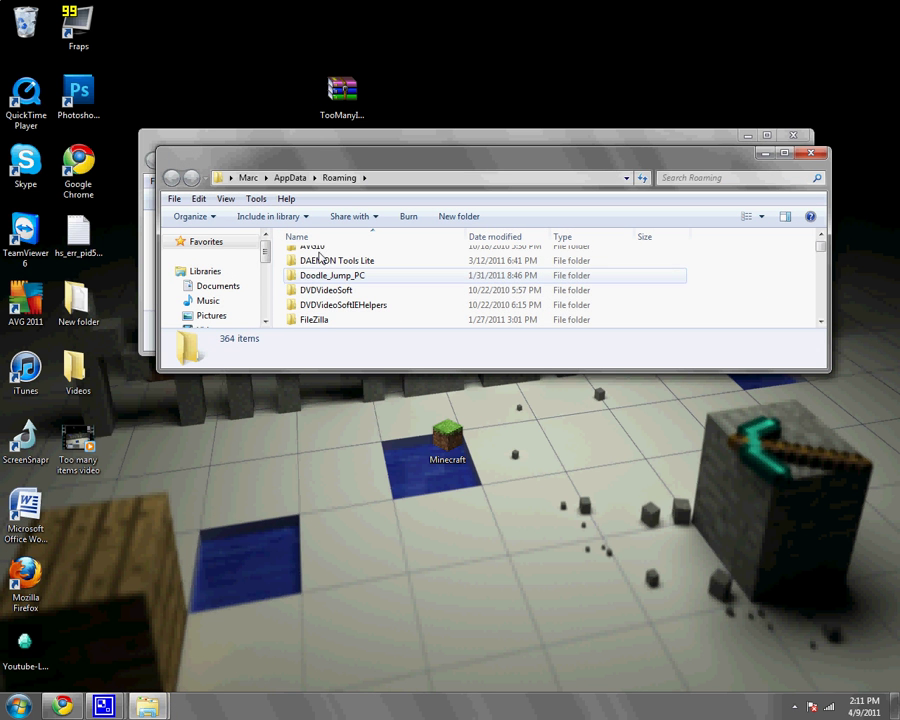
scroll(325, 258, up, 3)
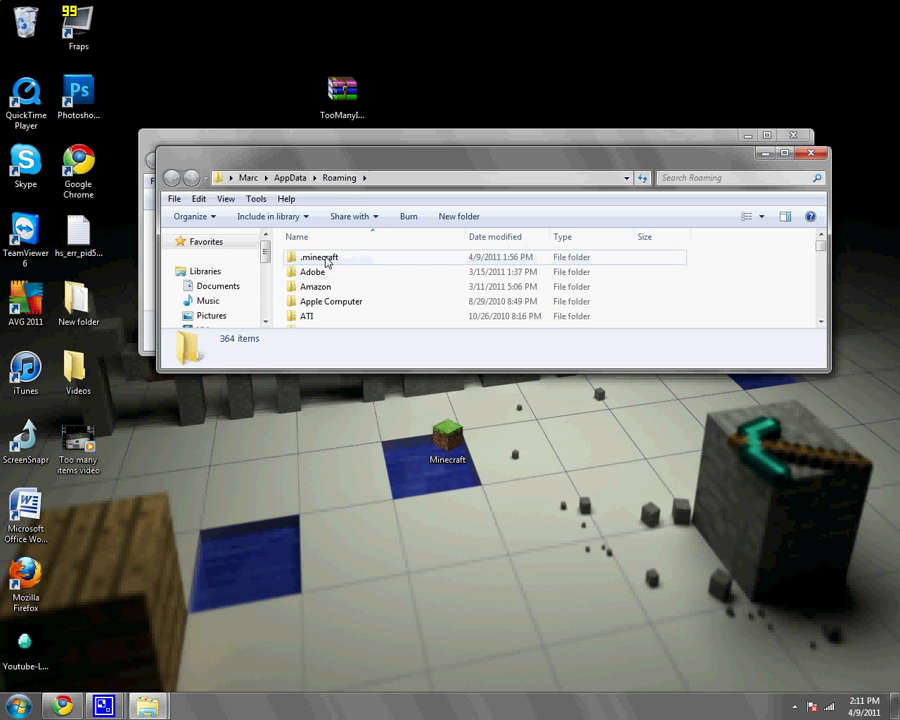
double_click(325, 260)
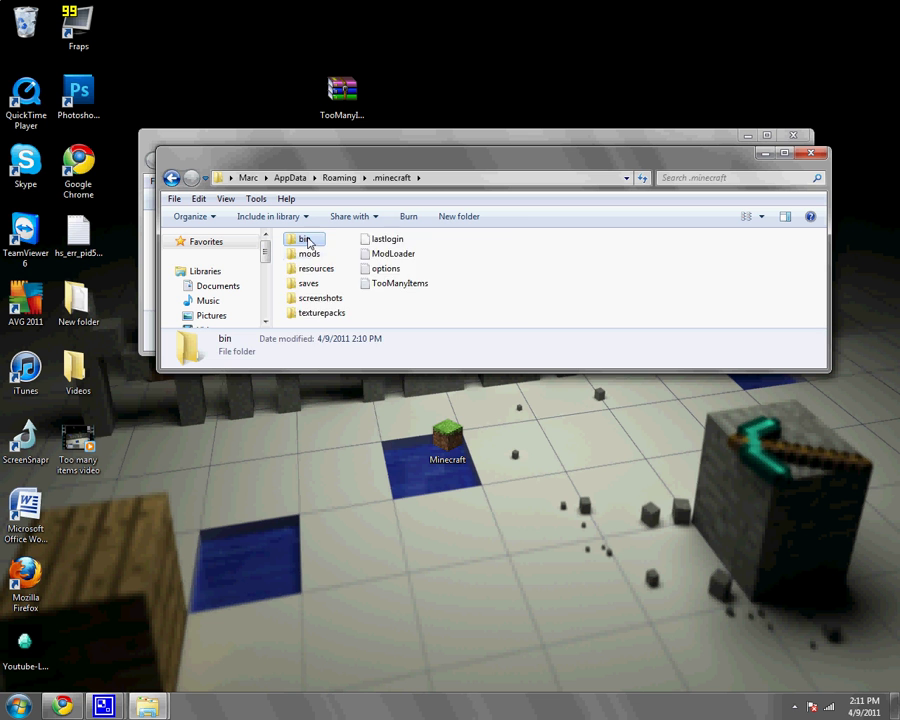
double_click(309, 243)
Open minecraft.jar with the WinRAR archiver
scroll(325, 279, down, 1)
scroll(321, 273, up, 1)
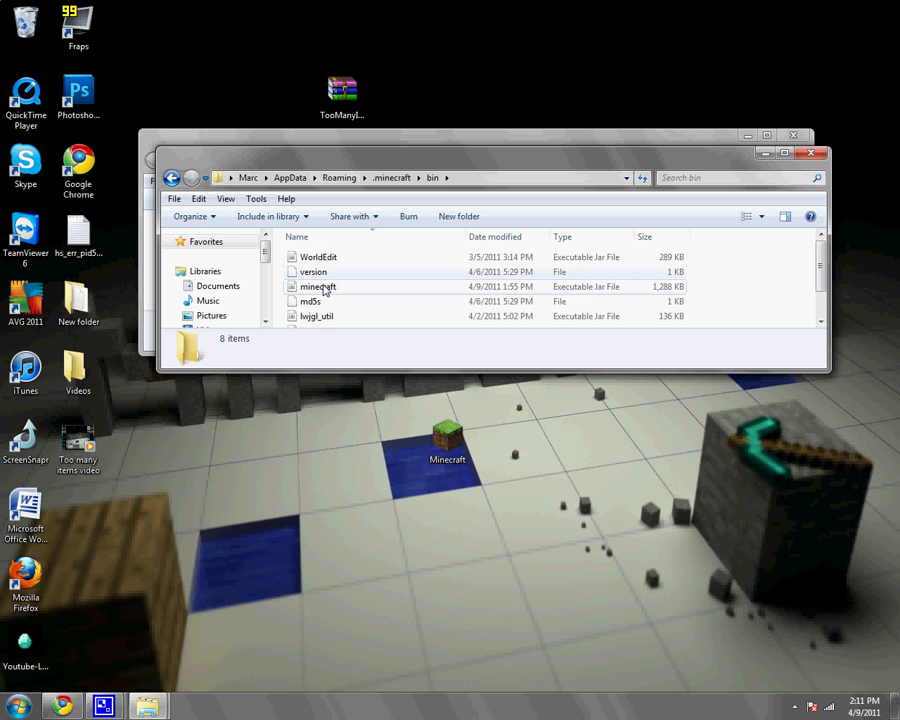
right_click(323, 289)
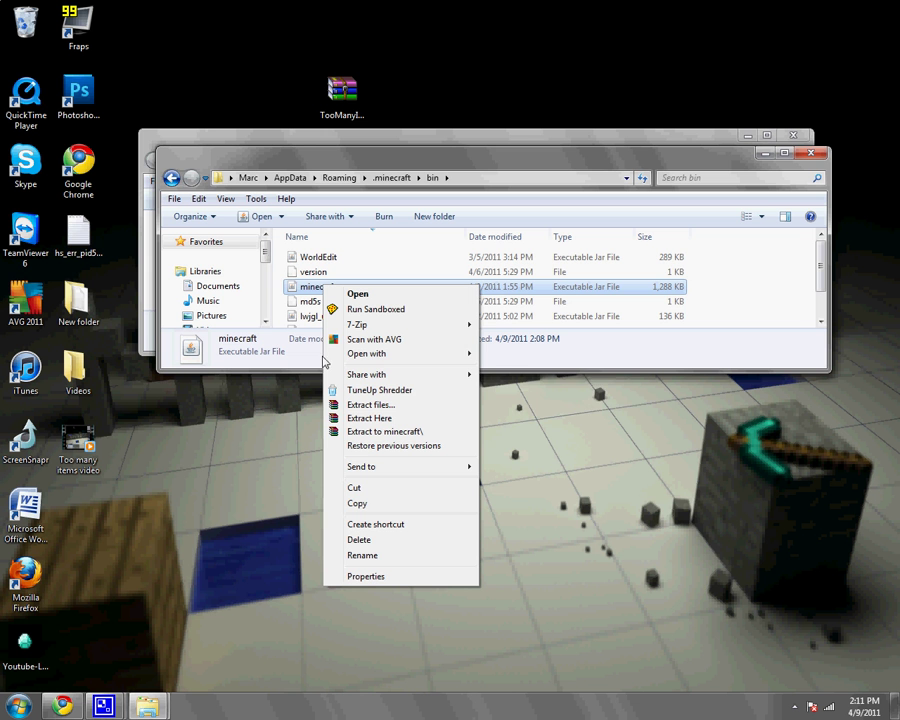
mouse_move(420, 354)
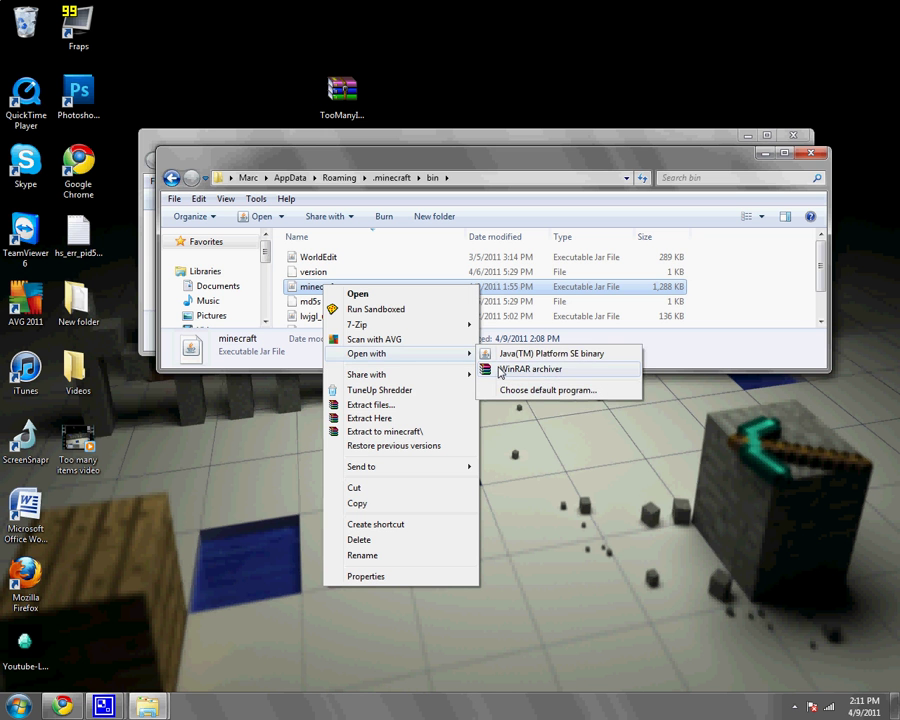
click(500, 371)
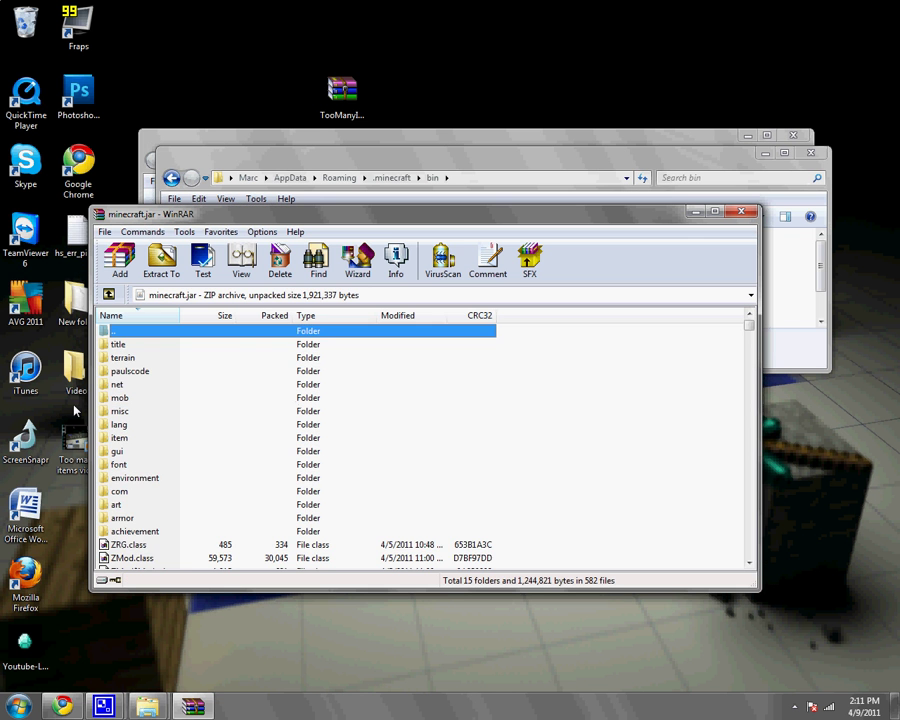
scroll(137, 472, down, 3)
scroll(291, 408, up, 4)
Drag all eight TooManyItems class files into minecraft.jar, dismiss the archive options and close WinRAR
click(359, 143)
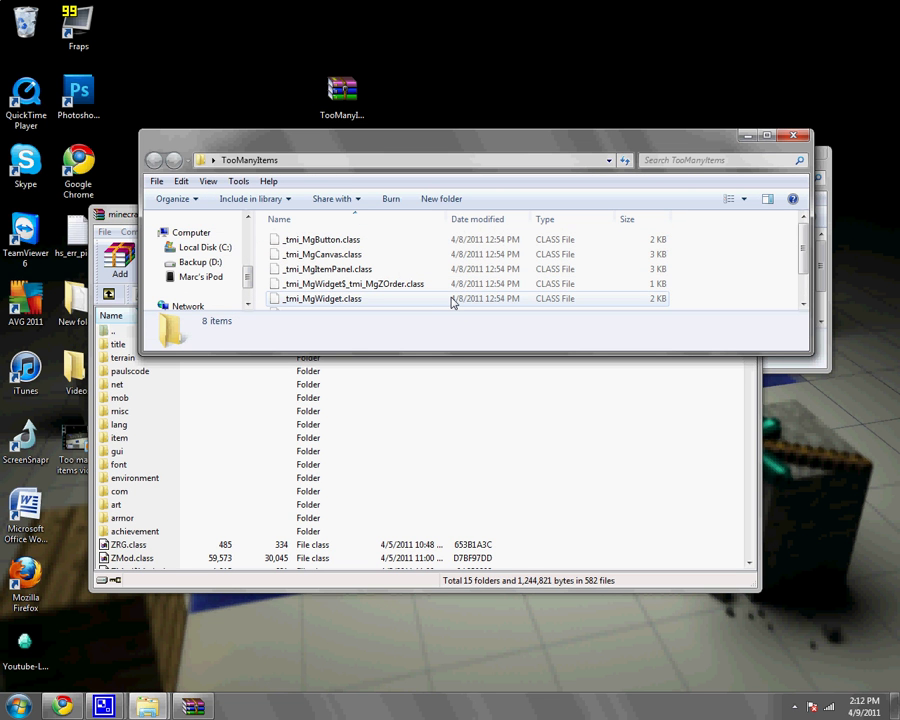
key(ctrl+a)
mouse_move(353, 255)
mouse_down()
mouse_move(494, 345)
mouse_move(473, 444)
mouse_up()
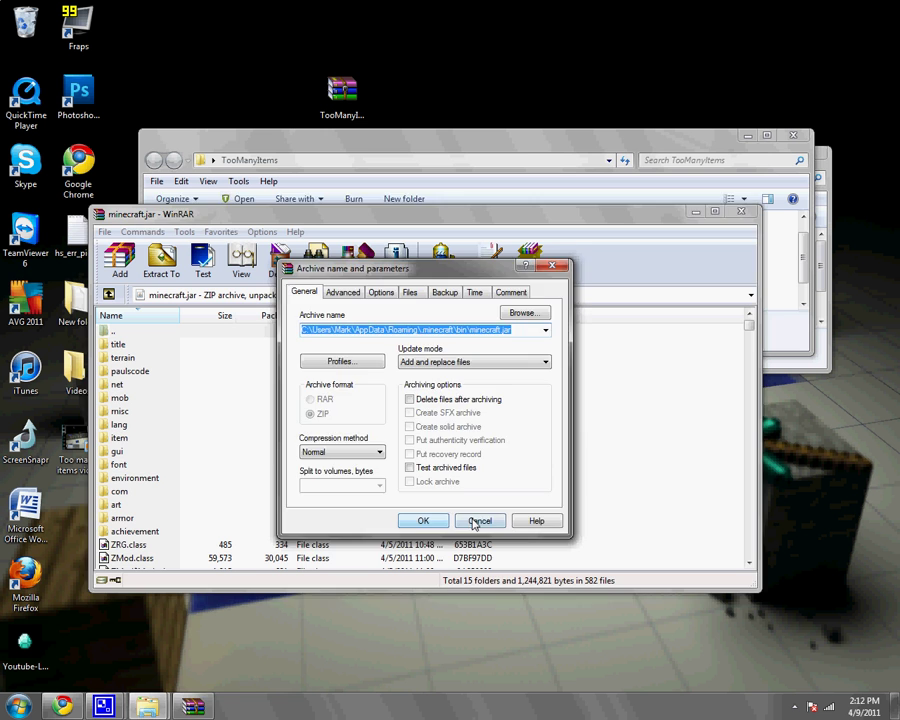
click(475, 521)
click(744, 212)
Close the TooManyItems and bin folder windows, then launch Minecraft and log in
click(793, 135)
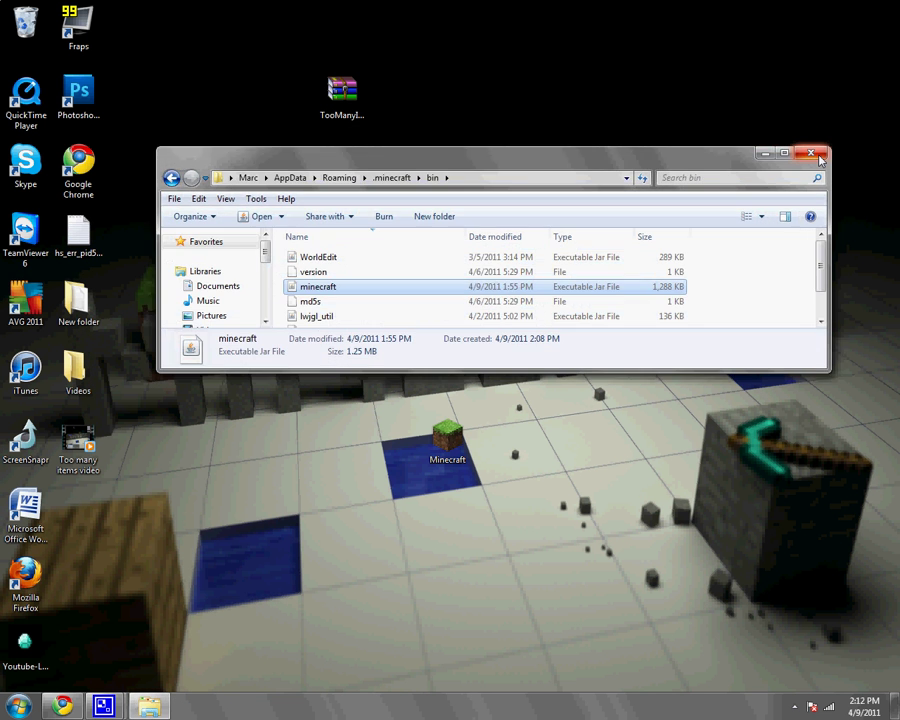
click(812, 153)
click(460, 440)
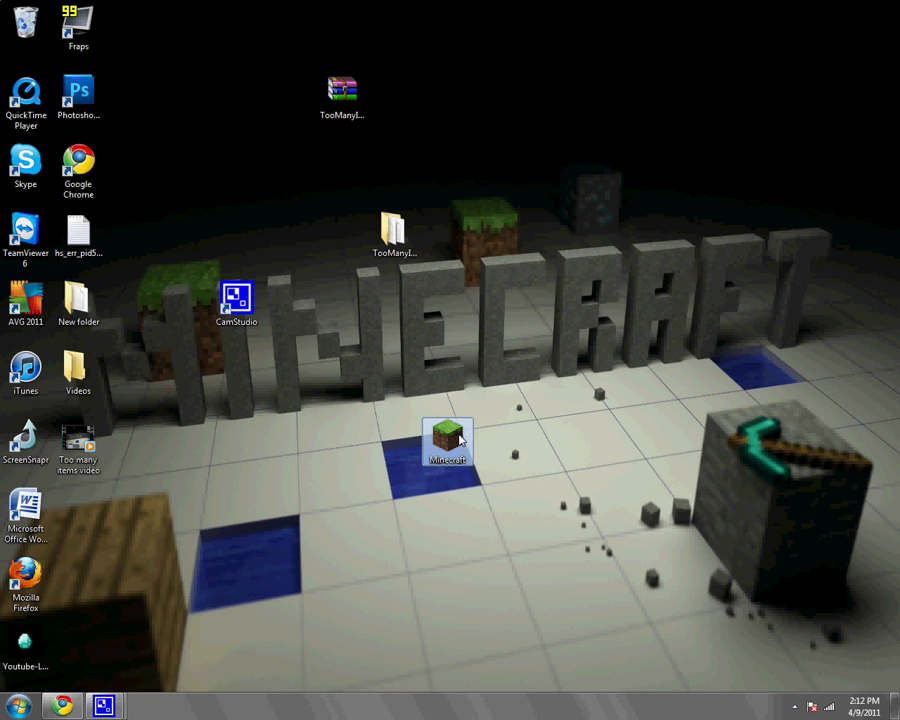
mouse_move(103, 706)
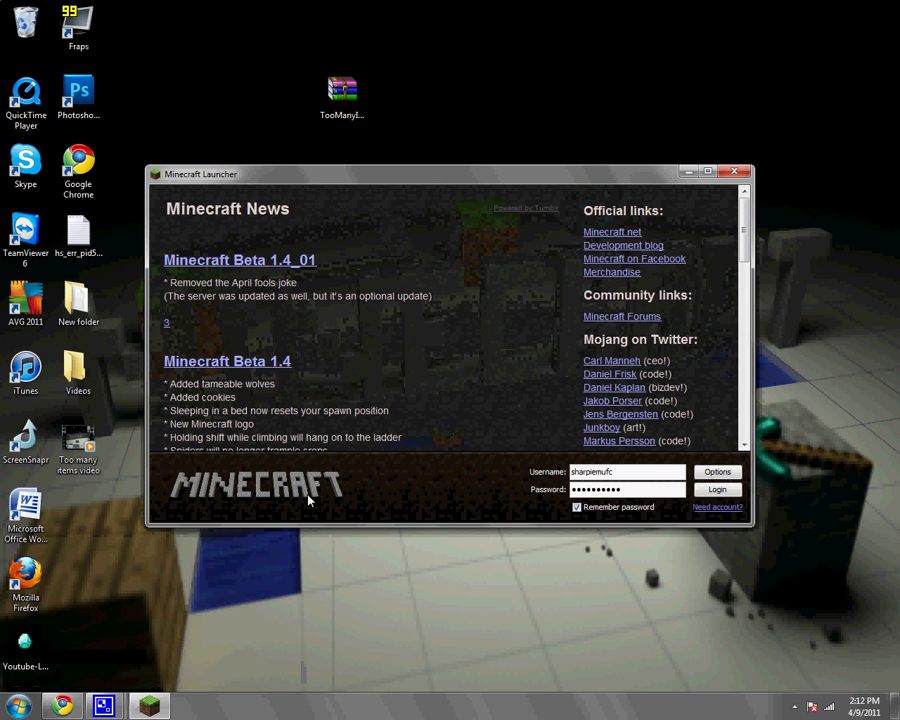
click(704, 494)
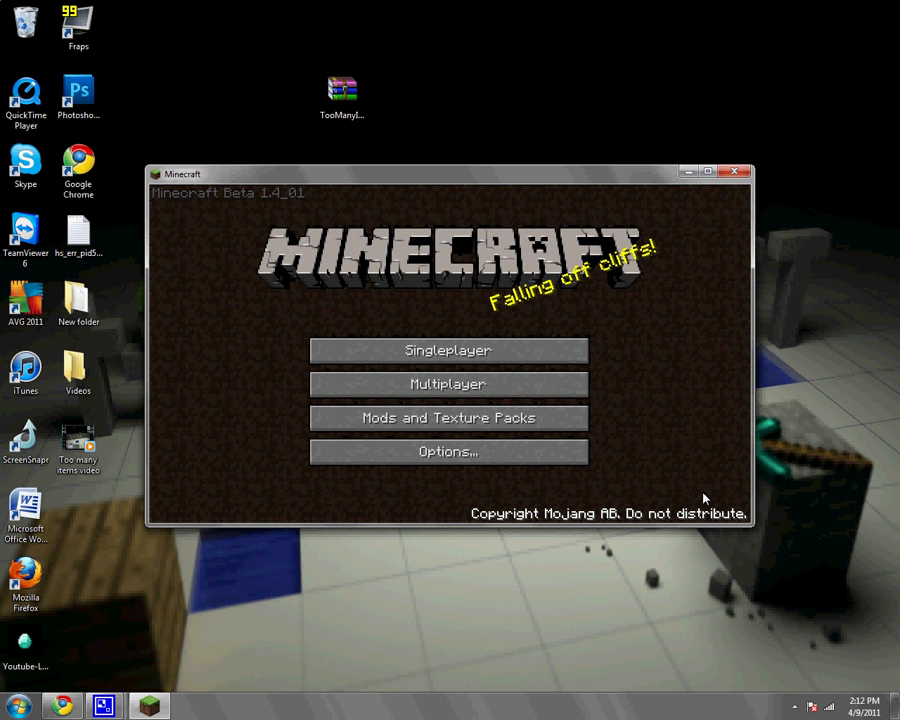
Load the World5 singleplayer world and open the inventory showing the TooManyItems panel
click(430, 351)
double_click(370, 376)
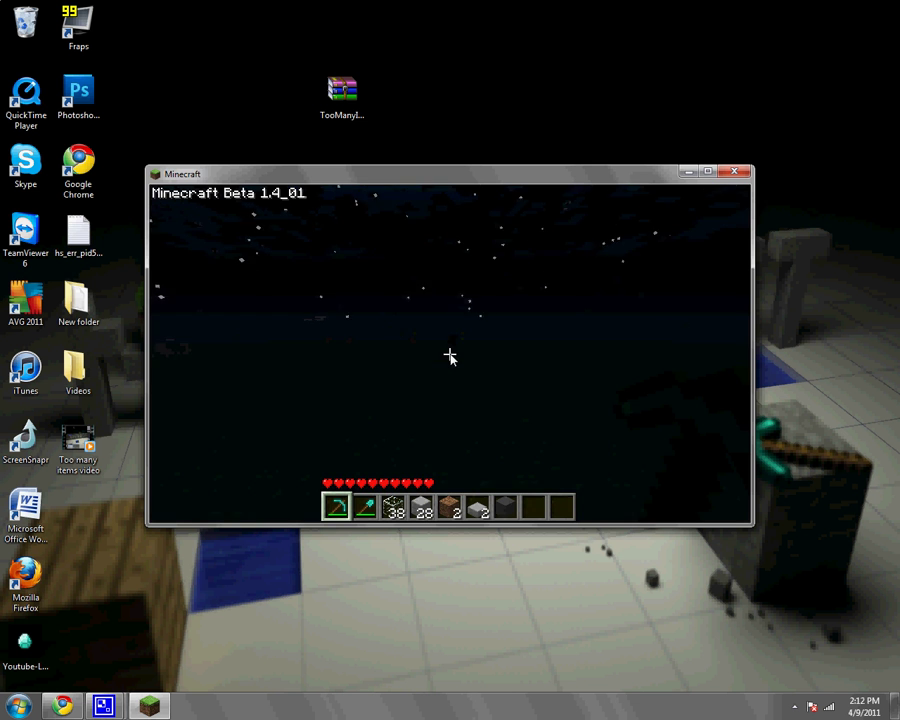
key(e)
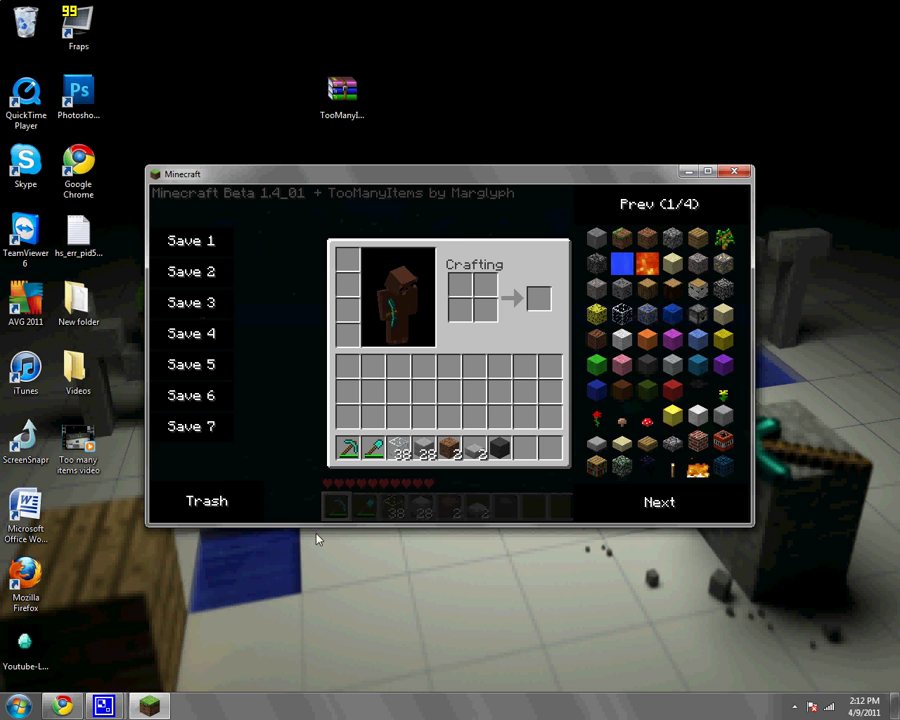
key(o)
key(o)
key(o)
key(o)
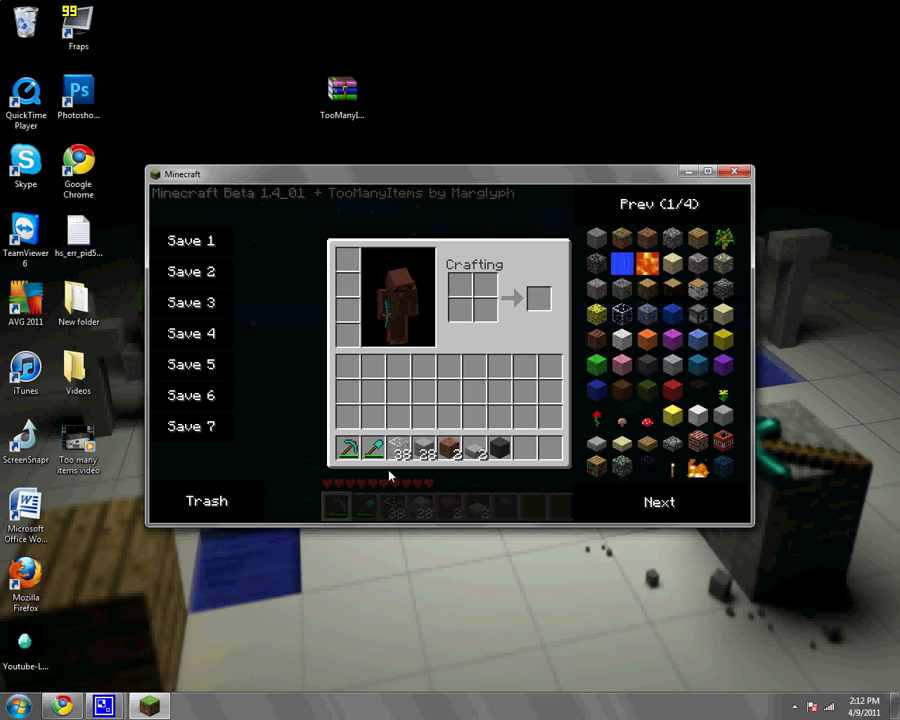
key(o)
key(o)
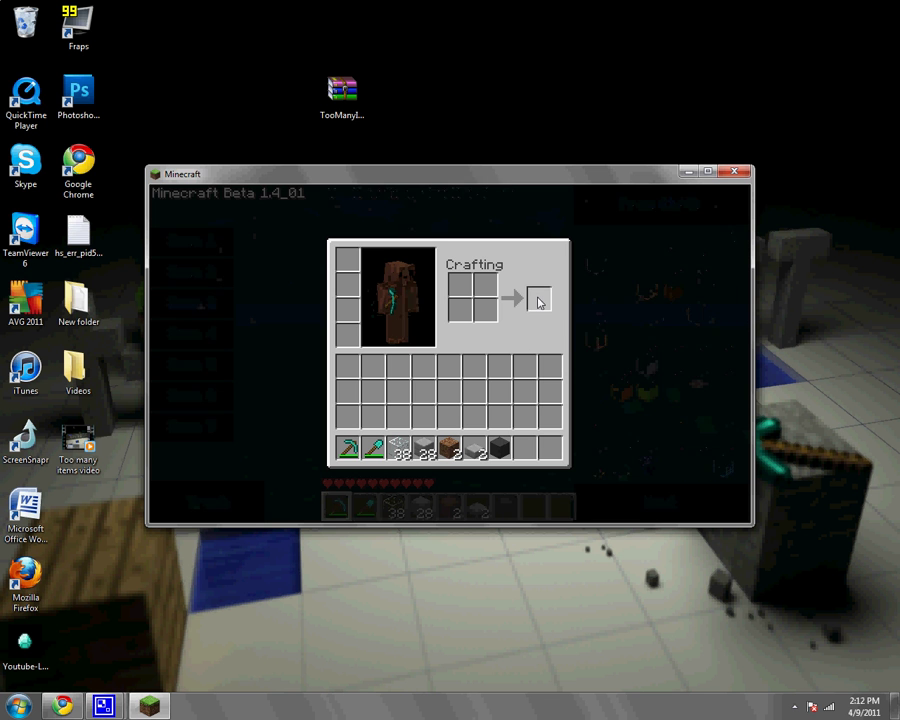
key(o)
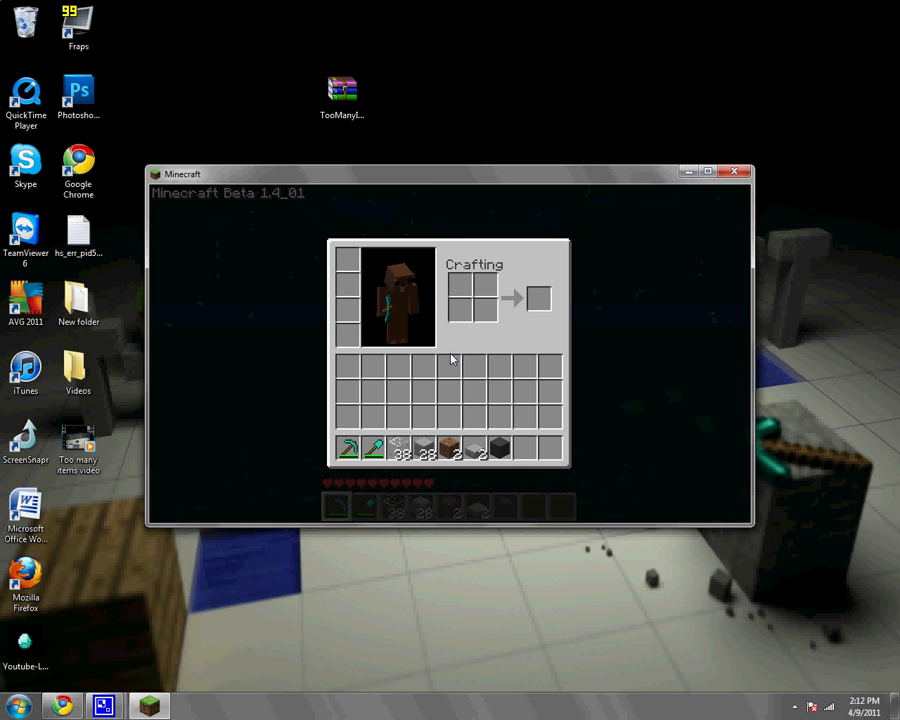
key(e)
key(e)
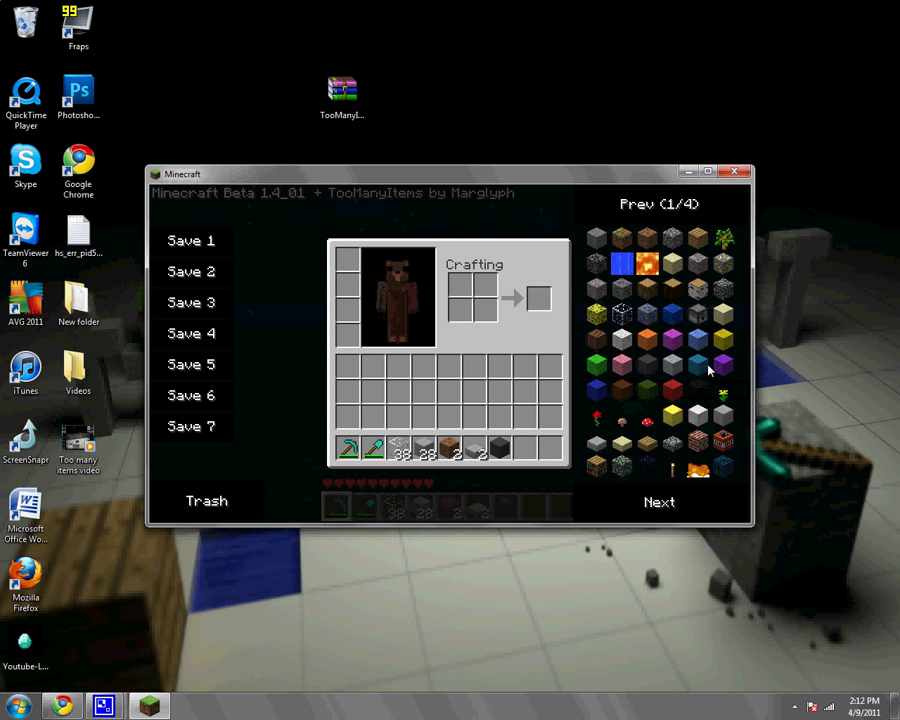
Spawn a full stack of stone plus several single stone from the first item page
click(655, 514)
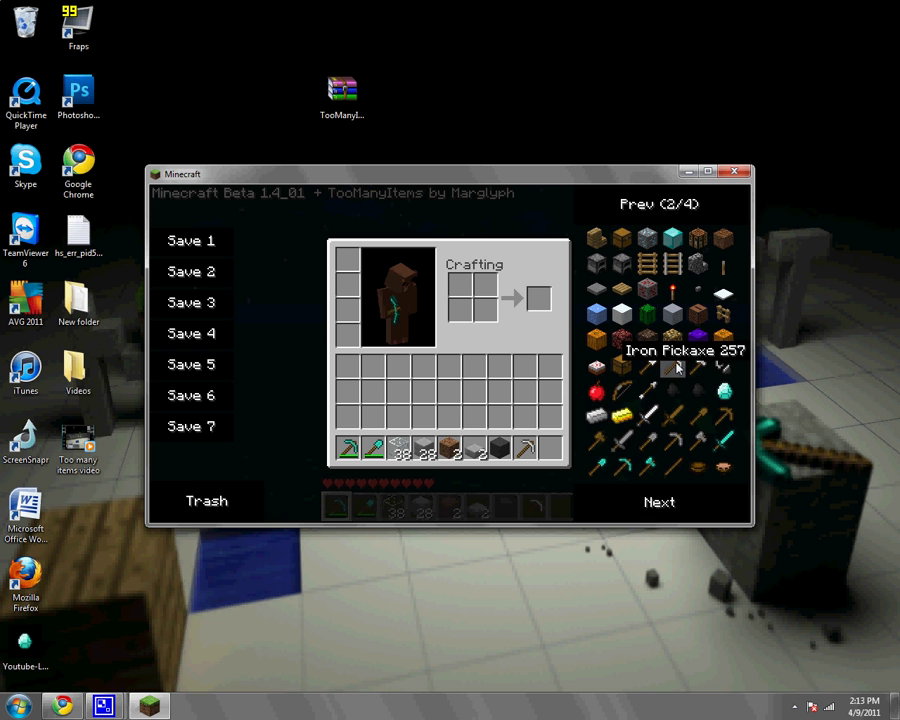
click(672, 205)
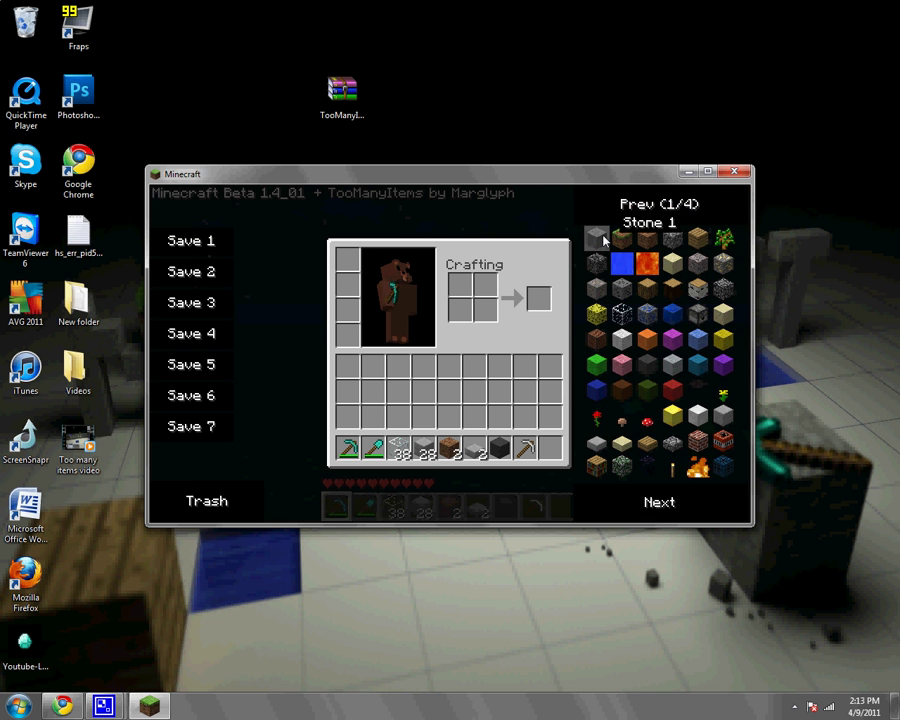
click(603, 240)
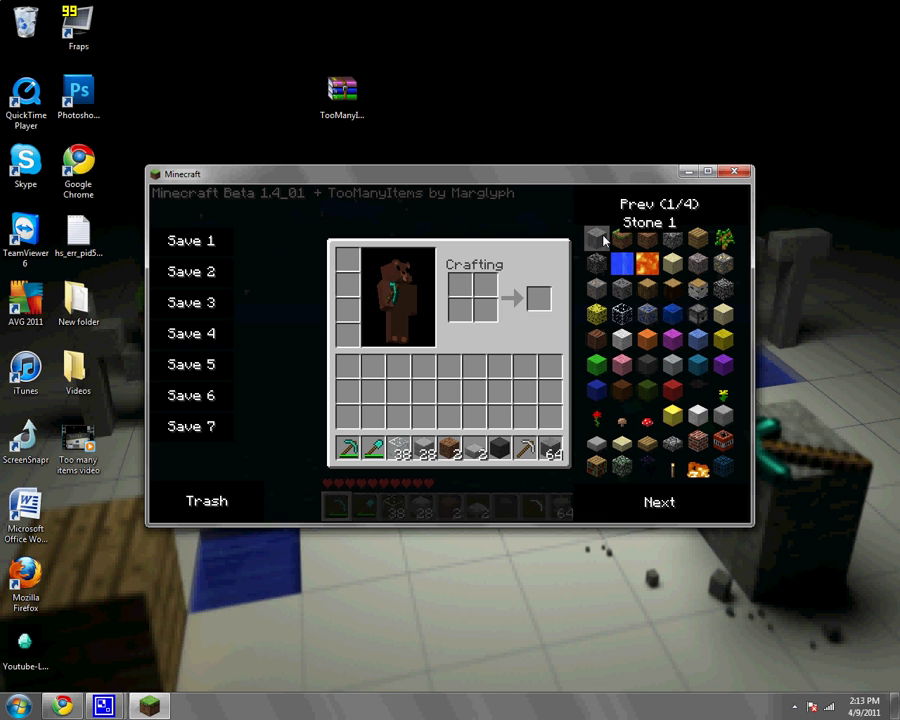
right_click(603, 240)
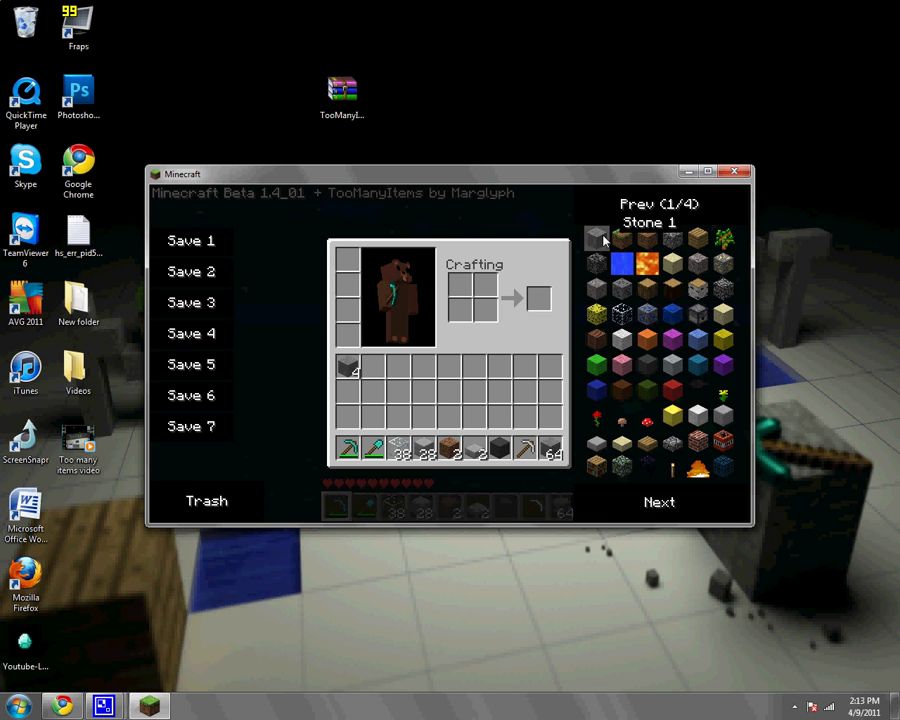
right_click(603, 240)
right_click(603, 240)
right_click(603, 240)
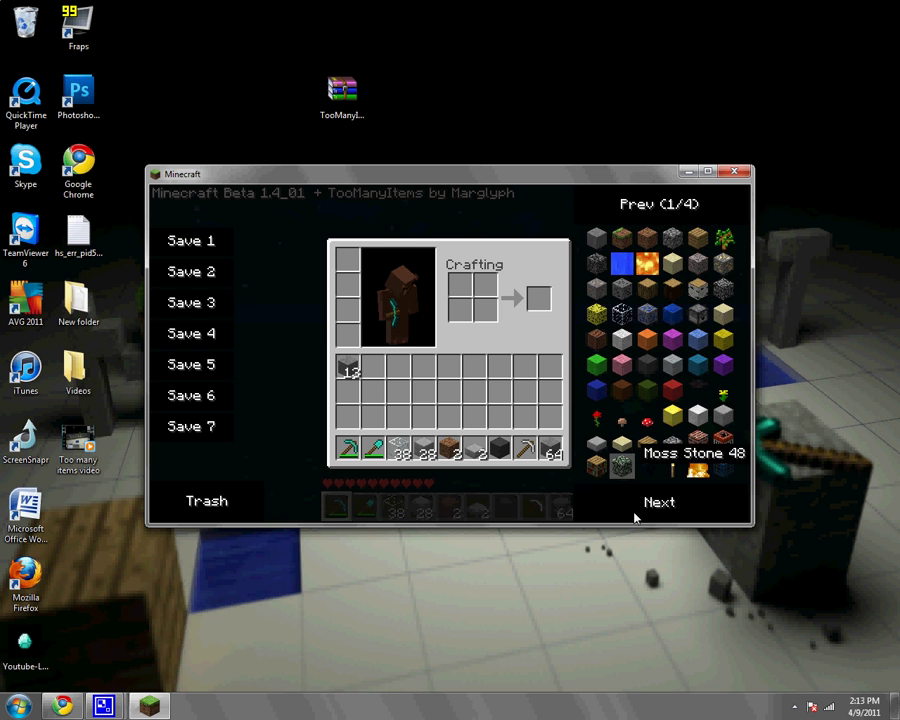
From the last item page, spawn two cookie stacks, a fishing-rod stack and a compass stack
click(635, 515)
click(636, 510)
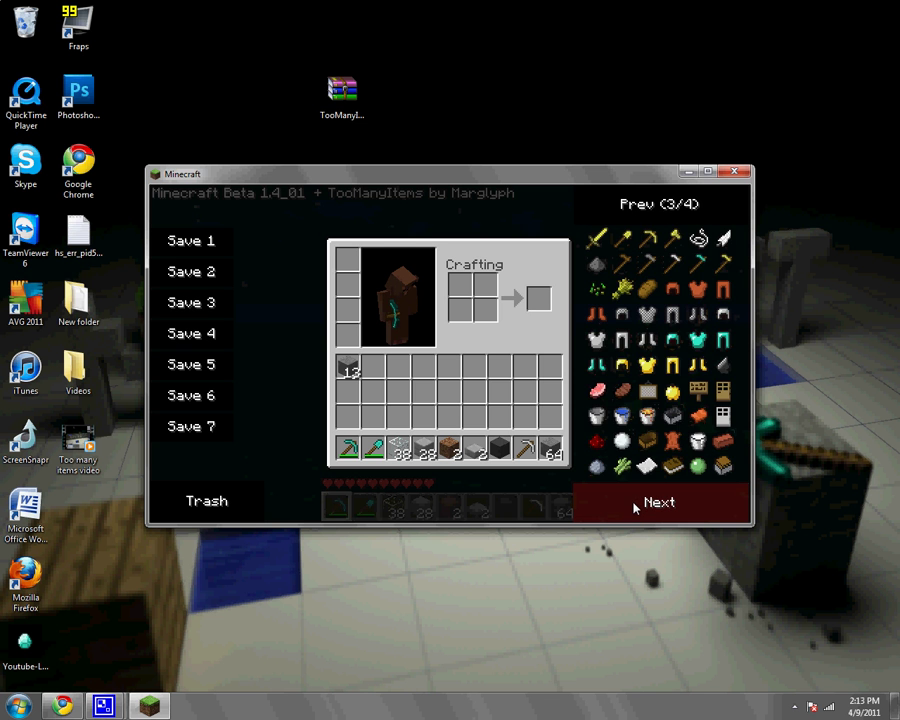
click(635, 508)
click(724, 345)
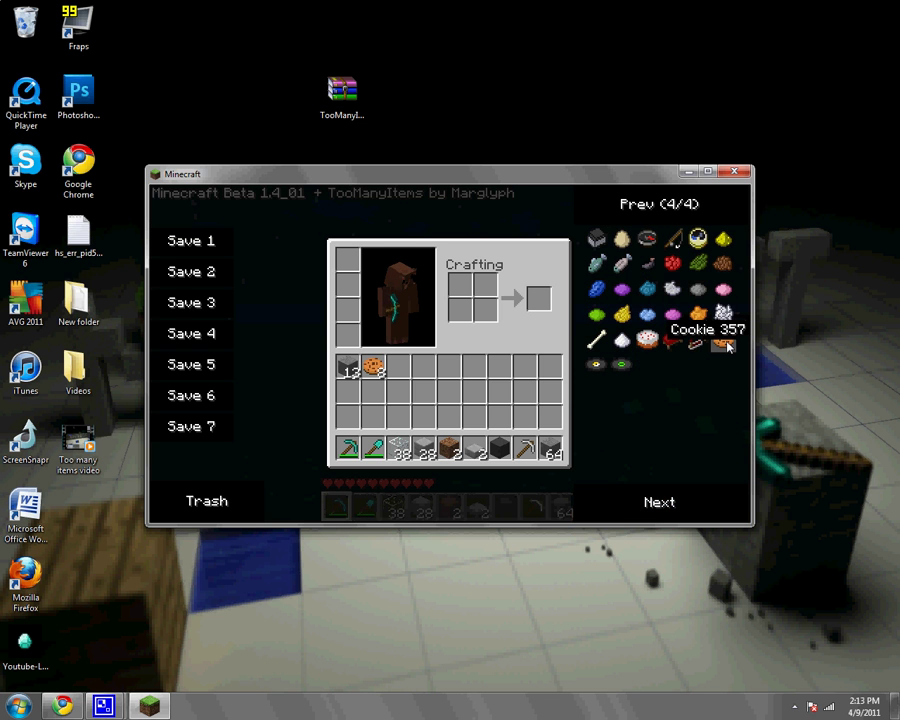
click(727, 346)
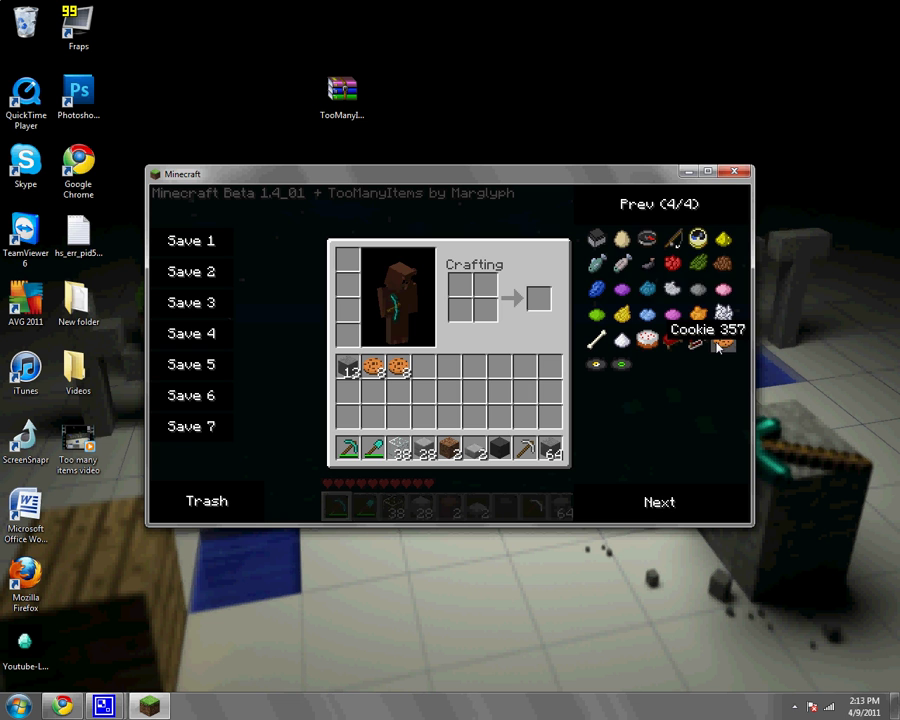
click(679, 241)
click(648, 241)
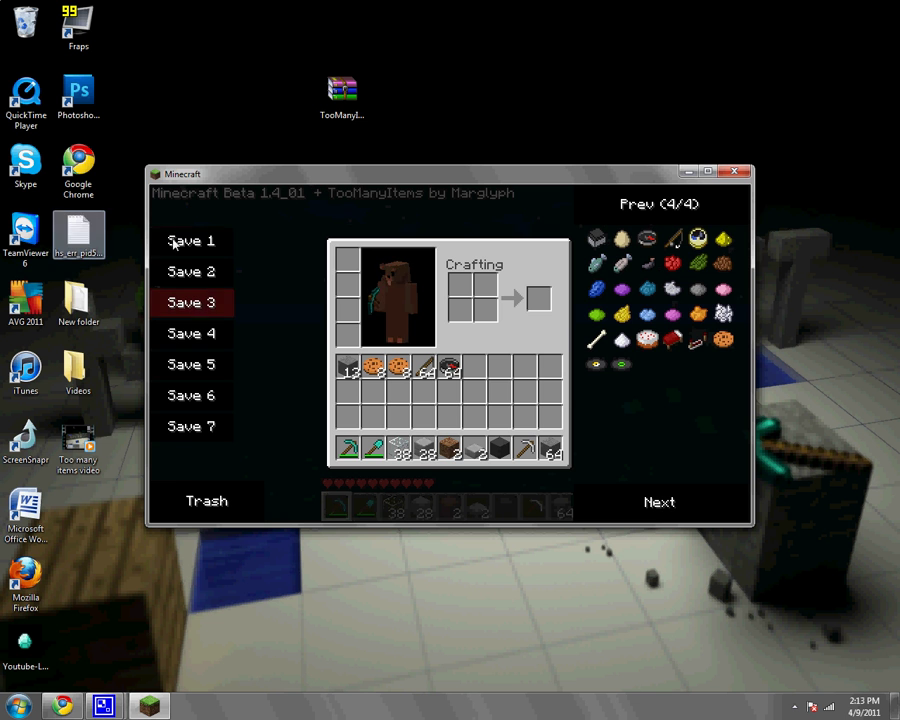
Save inventory to slot 1, trash cookies, stone and pickaxe, then reload slot 1 and close the inventory
click(208, 241)
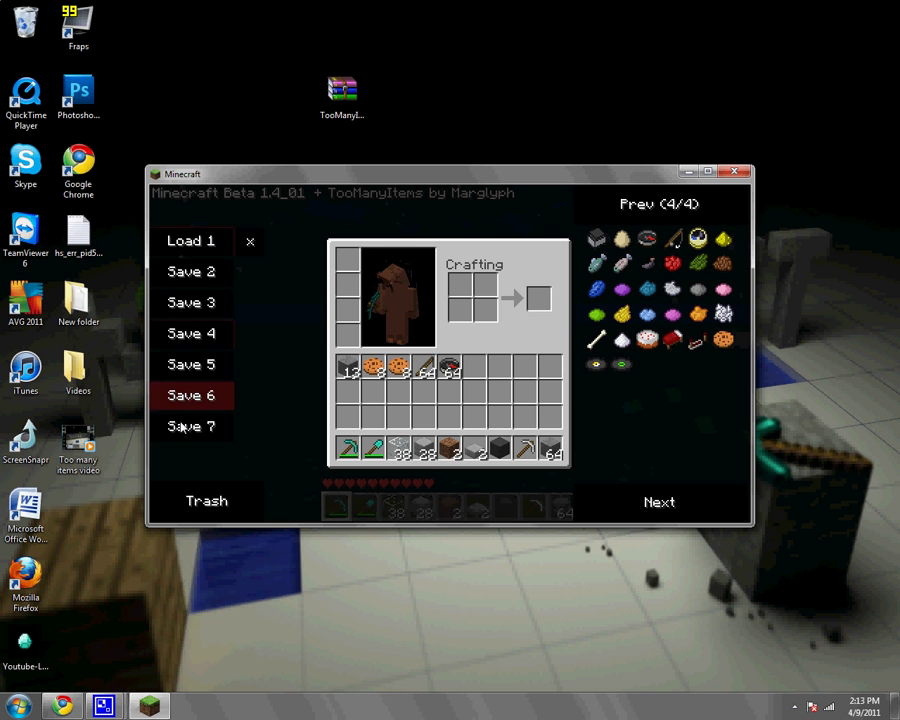
click(399, 370)
click(208, 488)
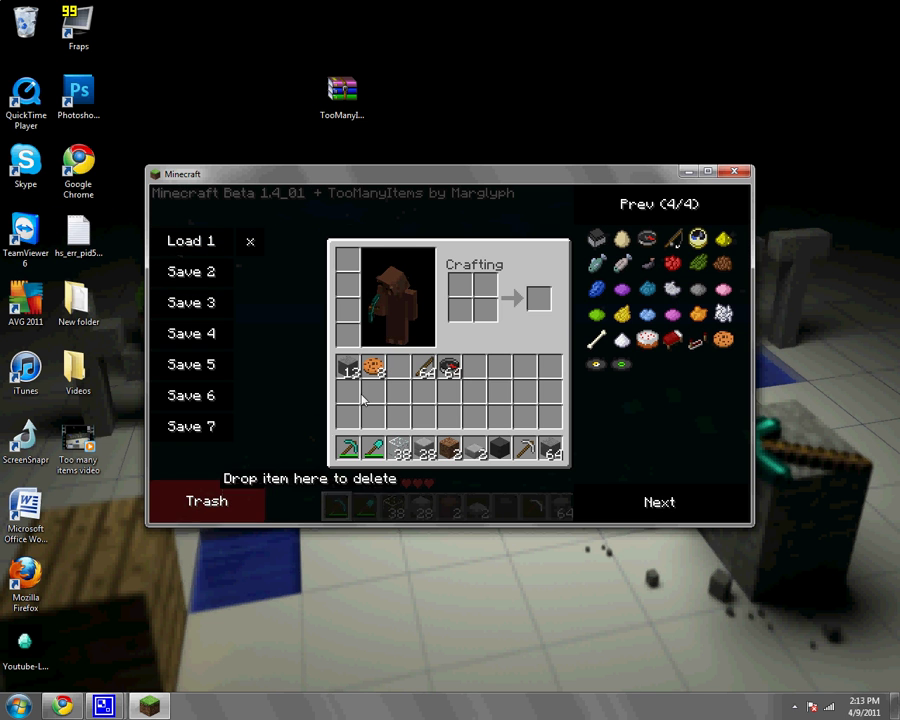
click(345, 370)
click(237, 485)
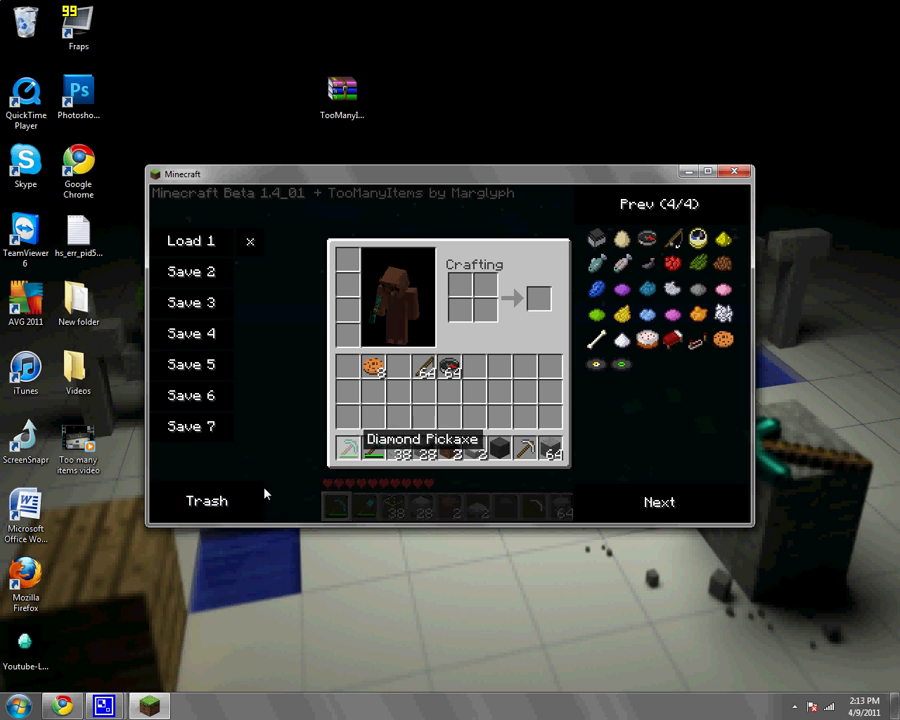
click(348, 448)
click(210, 495)
click(210, 242)
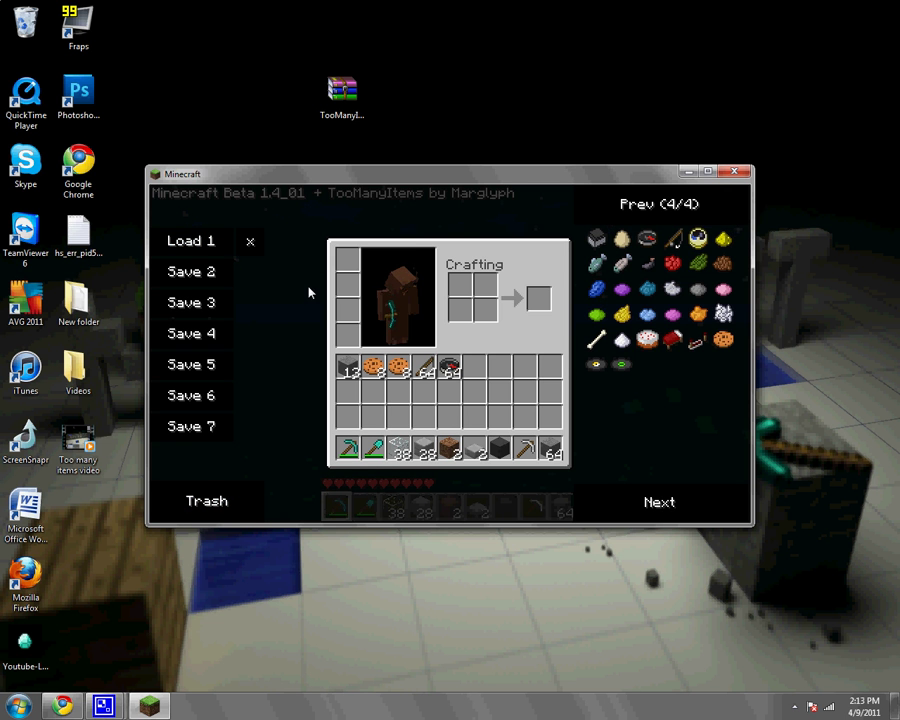
key(e)
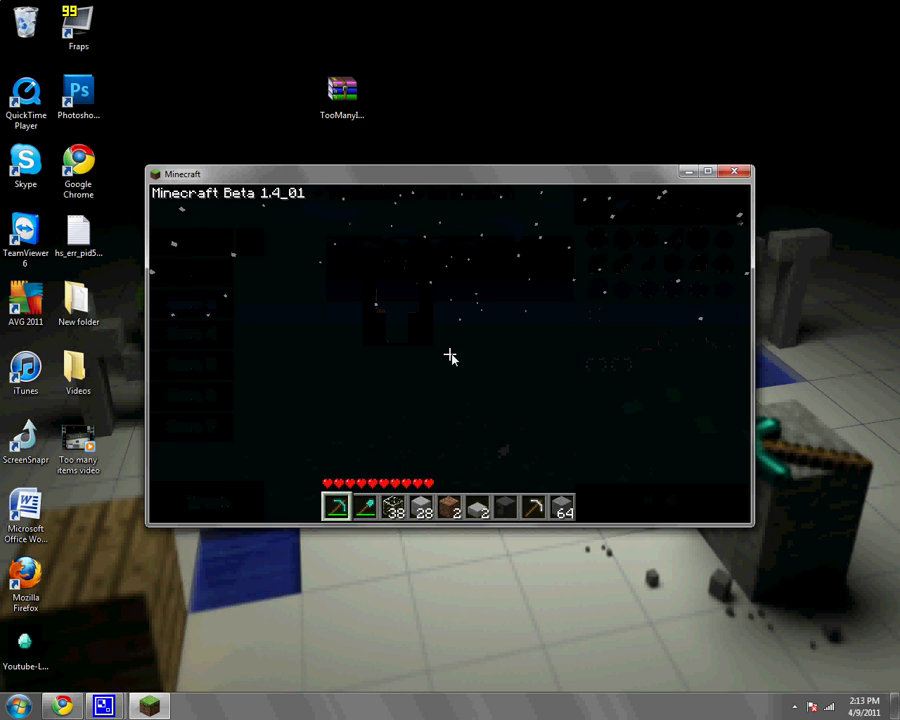